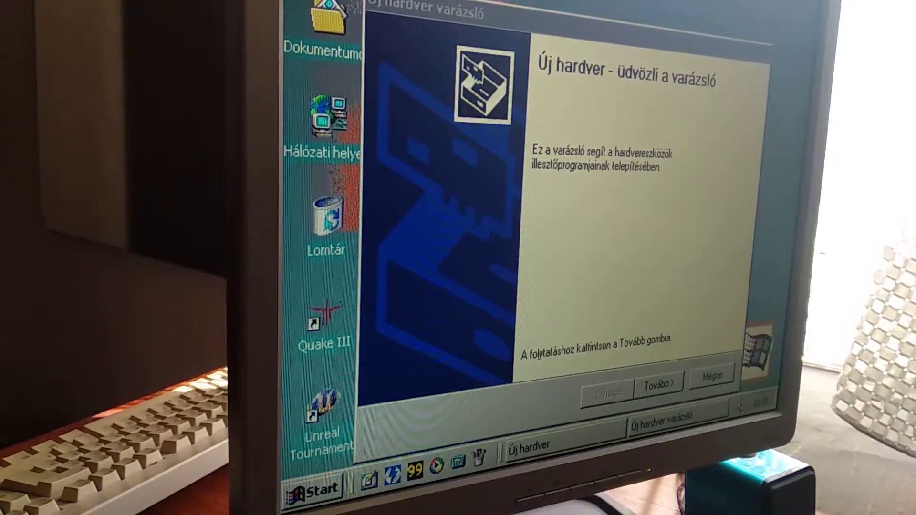
Cancel the new-hardware wizard and open Add/Remove Programs from the Control Panel
{"action": "left_click", "coordinate": [706, 385]}
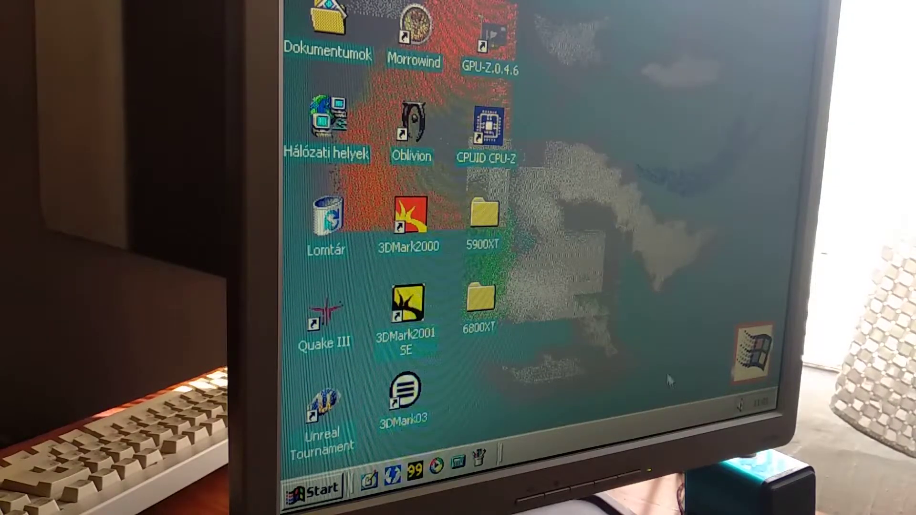
{"action": "right_click", "coordinate": [651, 370]}
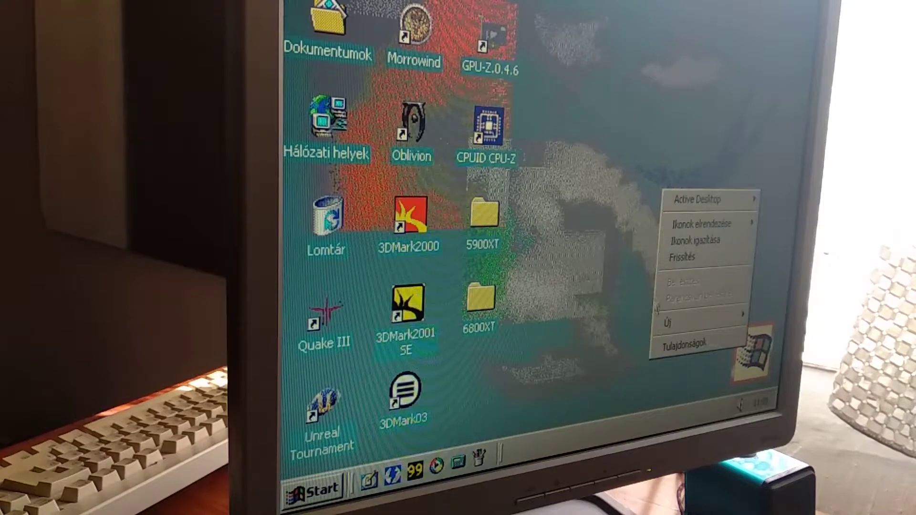
{"action": "left_click", "coordinate": [629, 376]}
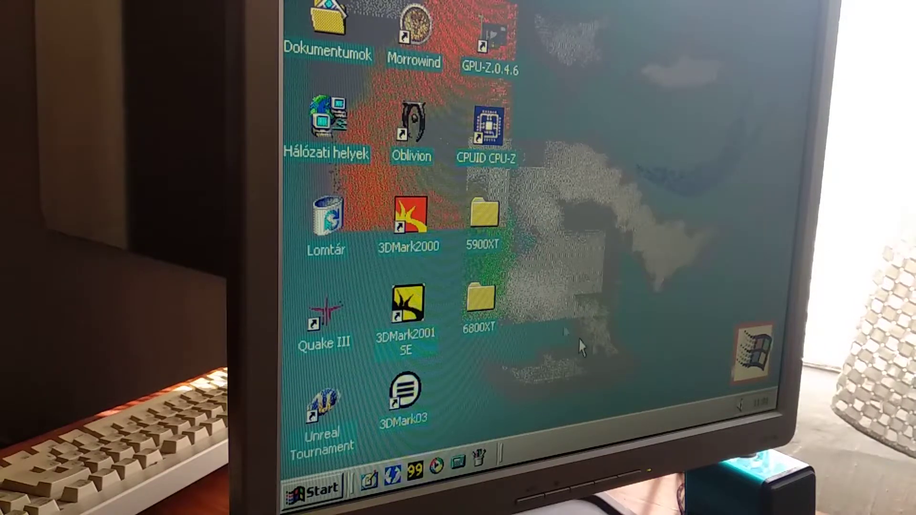
{"action": "left_click", "coordinate": [326, 494]}
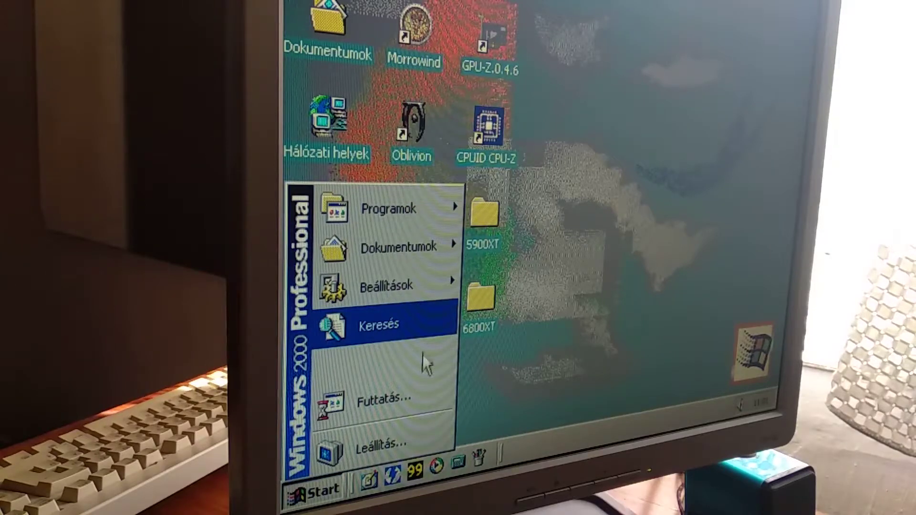
{"action": "left_click", "coordinate": [480, 295]}
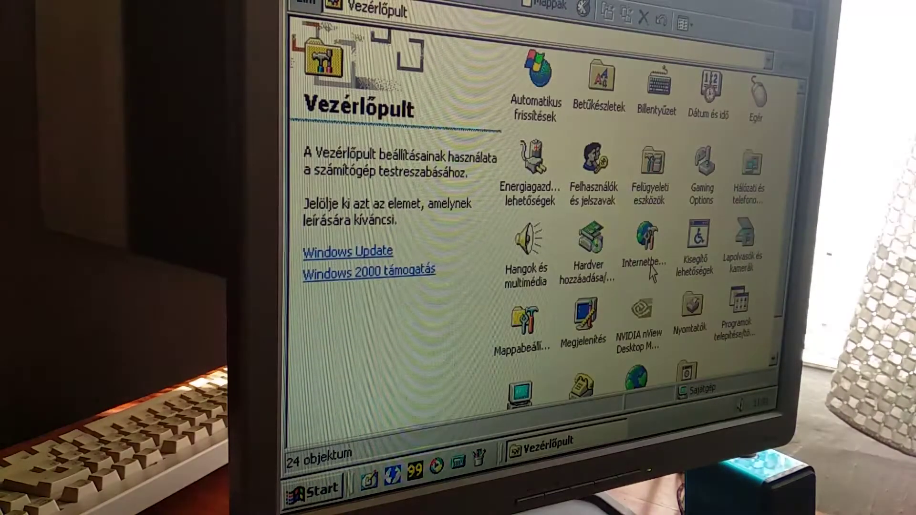
{"action": "double_click", "coordinate": [736, 315]}
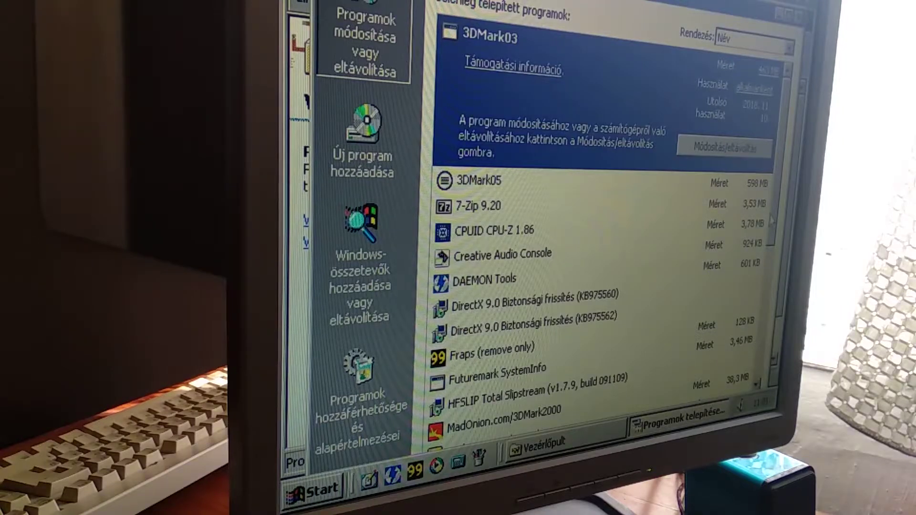
{"action": "scroll", "coordinate": [773, 219], "scroll_direction": "down", "scroll_amount": 3}
{"action": "scroll", "coordinate": [774, 220], "scroll_direction": "down", "scroll_amount": 3}
{"action": "scroll", "coordinate": [773, 219], "scroll_direction": "down", "scroll_amount": 2}
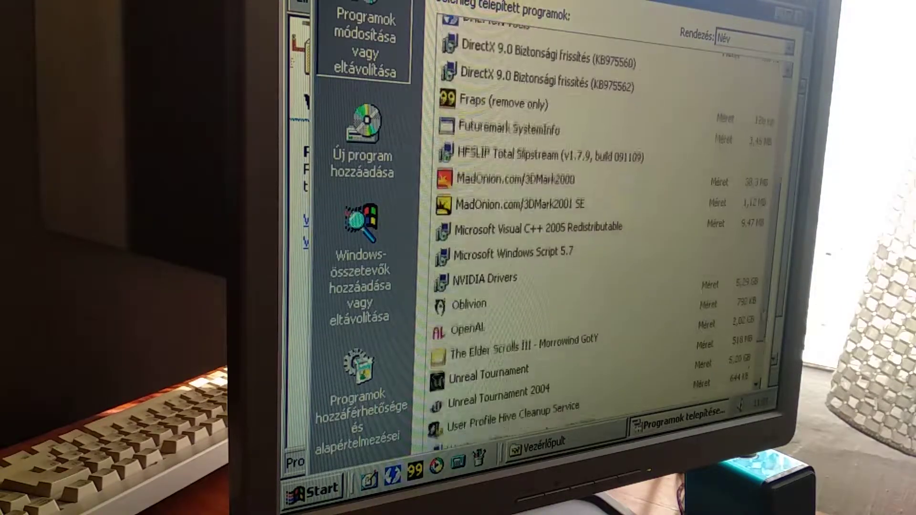
{"action": "scroll", "coordinate": [773, 219], "scroll_direction": "down", "scroll_amount": 4}
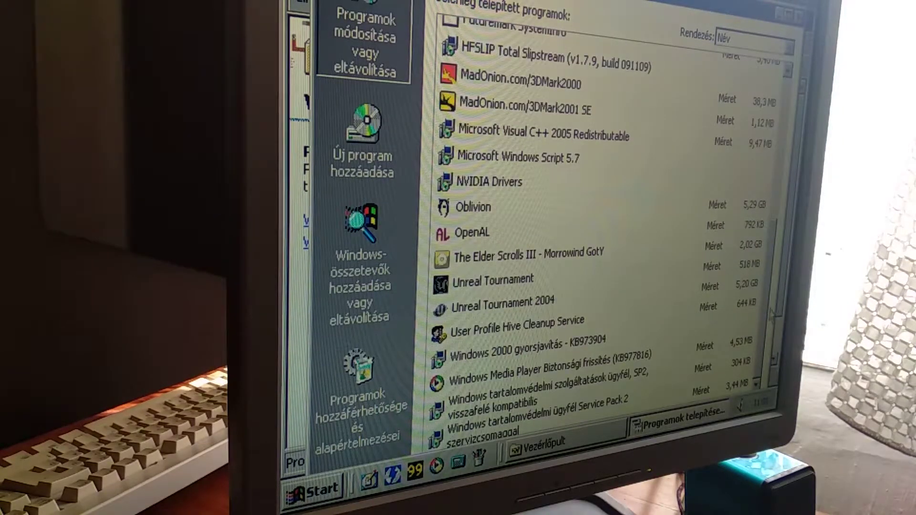
Remove the NVIDIA Drivers entry and confirm the removal with Igen
{"action": "left_click", "coordinate": [489, 183]}
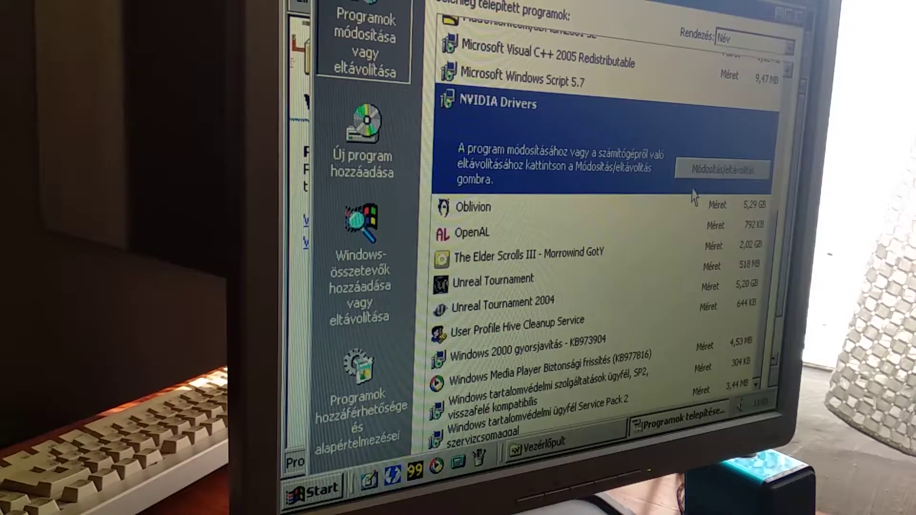
{"action": "left_click", "coordinate": [705, 175]}
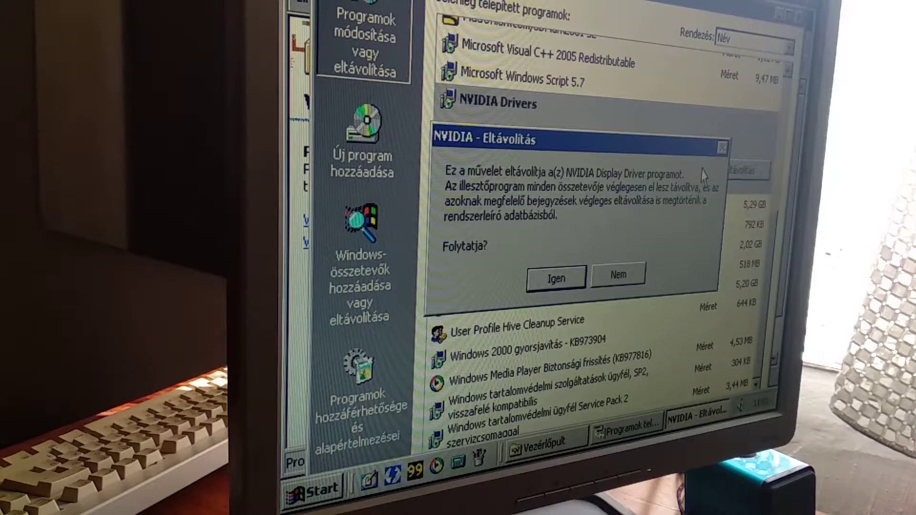
{"action": "left_click", "coordinate": [575, 290]}
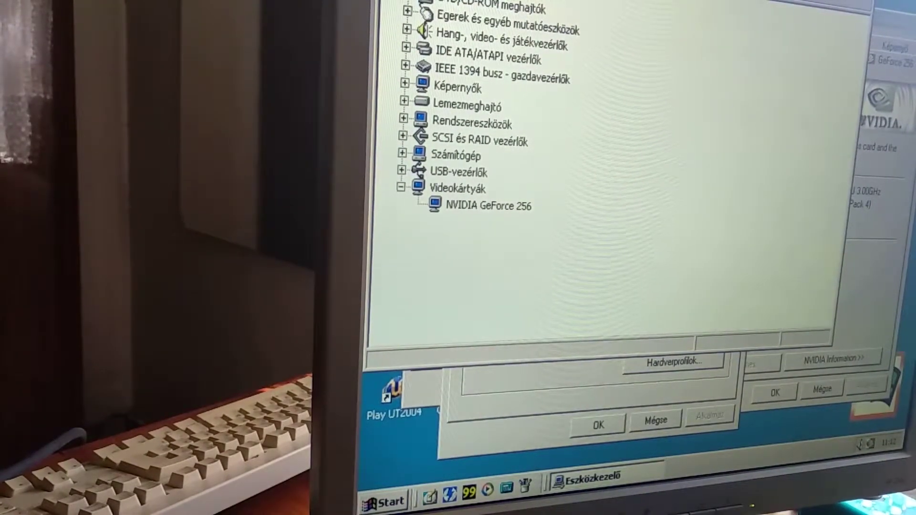
Close Device Manager and view the GeForce 256 Screen Adjustment and Menu Editing pages
{"action": "key", "text": "alt+F4"}
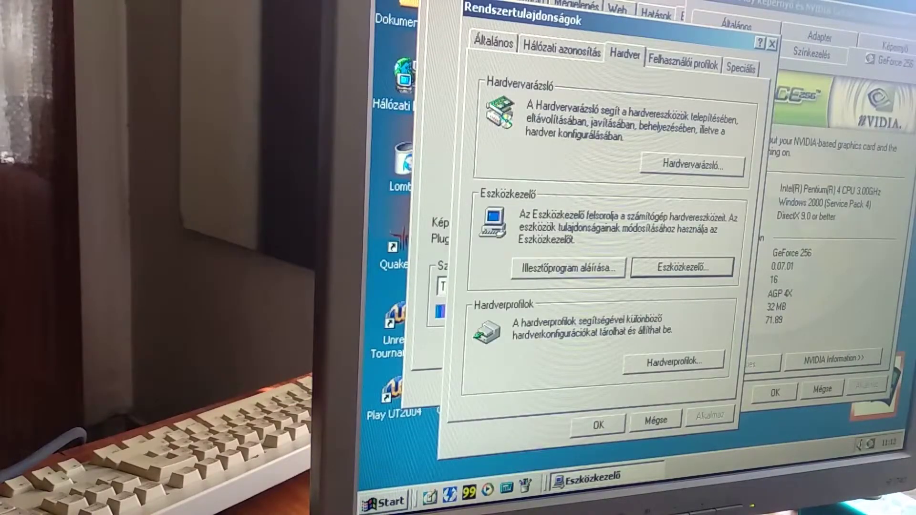
{"action": "key", "text": "Escape"}
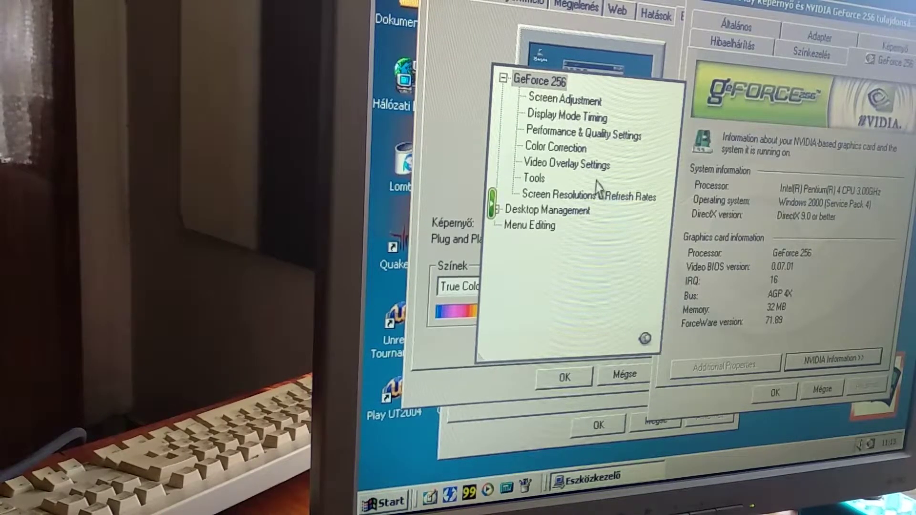
{"action": "left_click", "coordinate": [594, 103]}
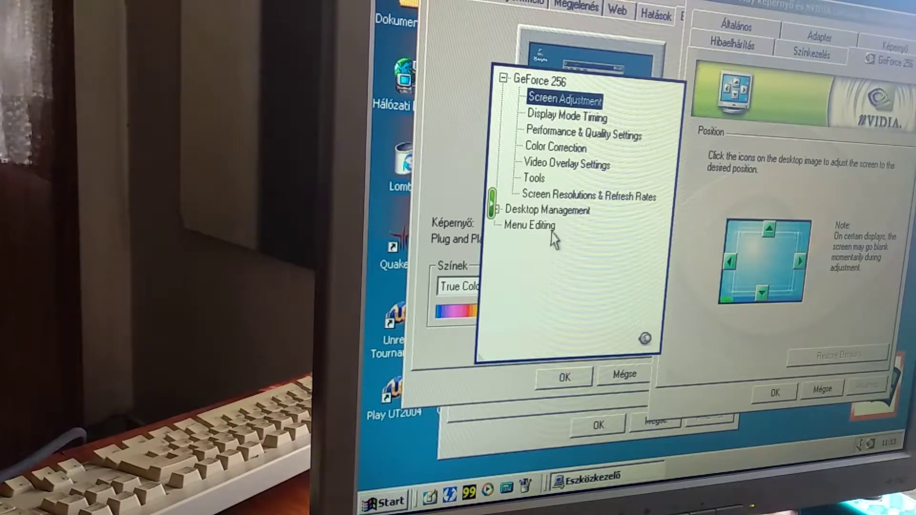
{"action": "left_click", "coordinate": [530, 226]}
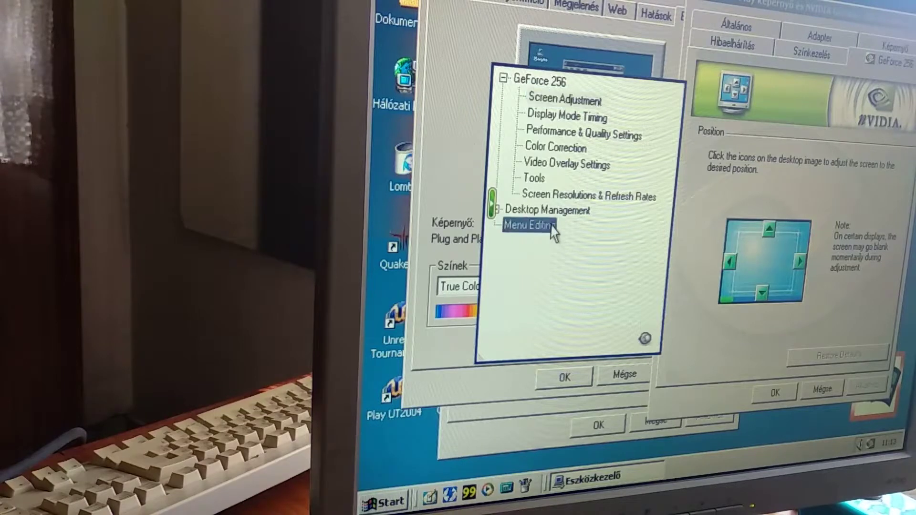
Cancel the GeForce, Display and System Properties windows and bring up the desktop shortcut menu
{"action": "left_click", "coordinate": [775, 393]}
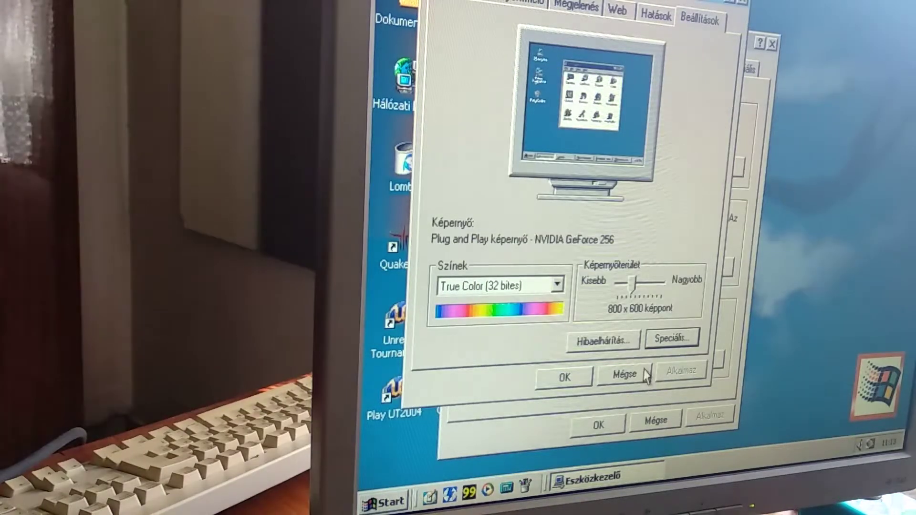
{"action": "left_click", "coordinate": [640, 377]}
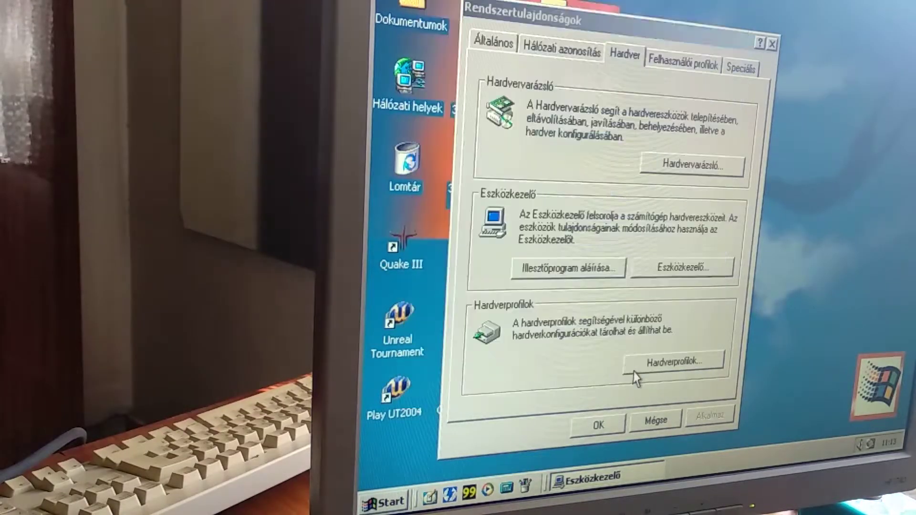
{"action": "left_click", "coordinate": [653, 424]}
{"action": "right_click", "coordinate": [650, 267]}
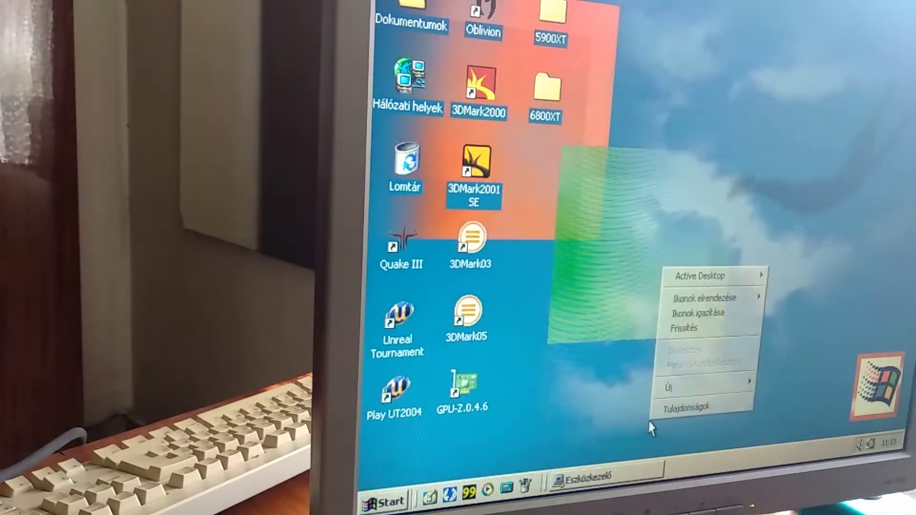
Refresh the desktop, launch Quake III Arena and skip the intro and CD key prompt
{"action": "left_click", "coordinate": [717, 328]}
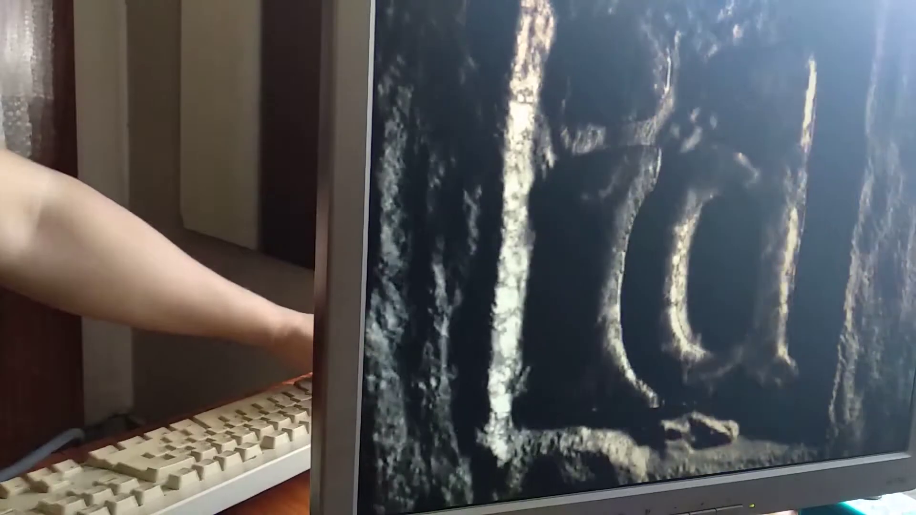
{"action": "key", "text": "Escape"}
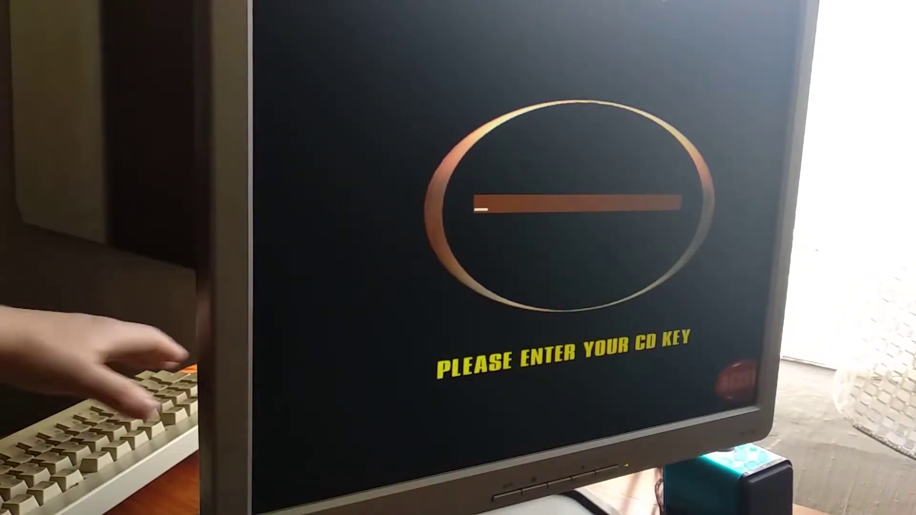
{"action": "key", "text": "Escape"}
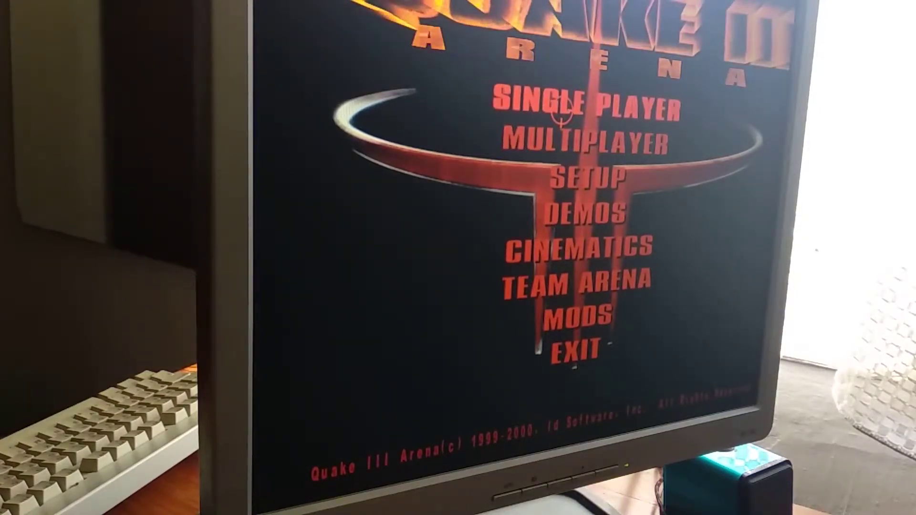
Start a single-player game on the Q3DM0 Introduction level
{"action": "left_click", "coordinate": [550, 77]}
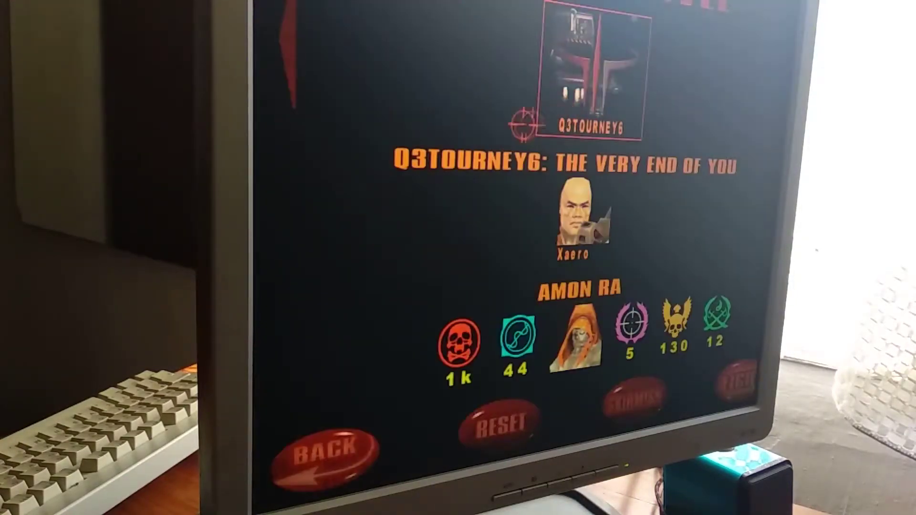
{"action": "left_click", "coordinate": [292, 65]}
{"action": "left_click", "coordinate": [292, 66]}
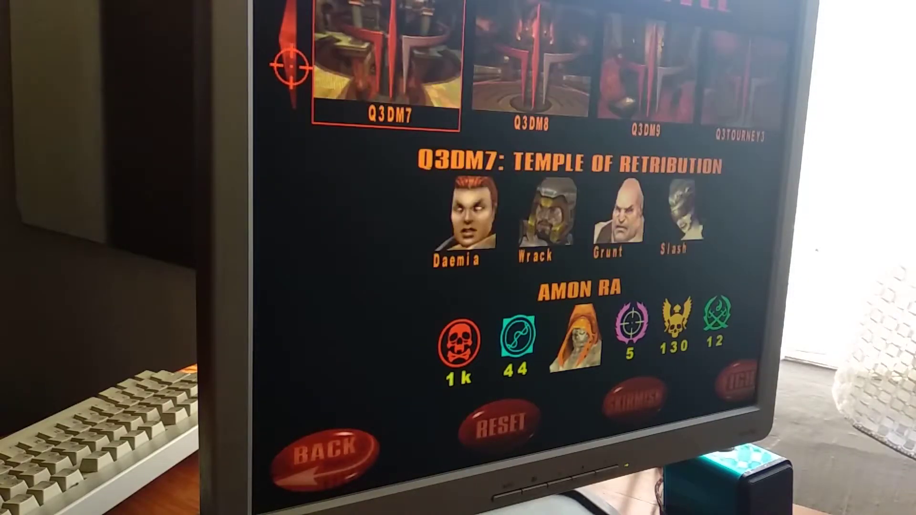
{"action": "left_click", "coordinate": [292, 66]}
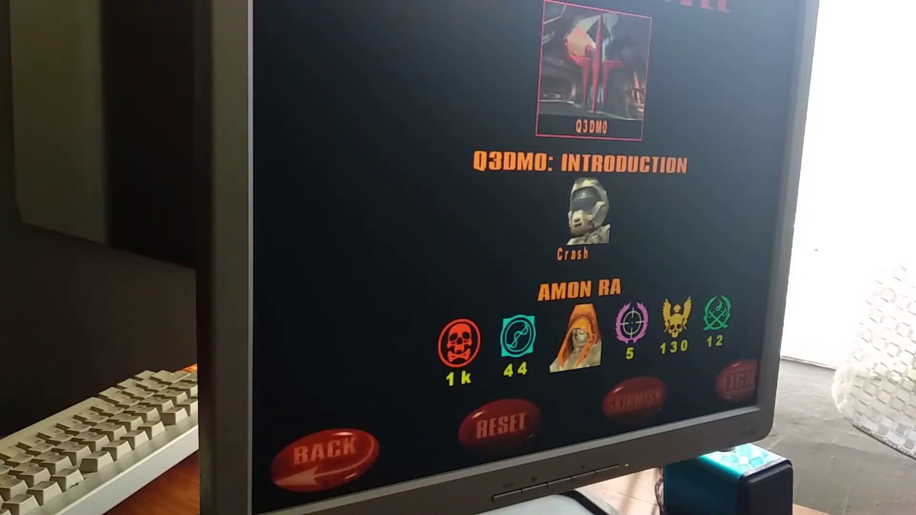
{"action": "left_click", "coordinate": [738, 380]}
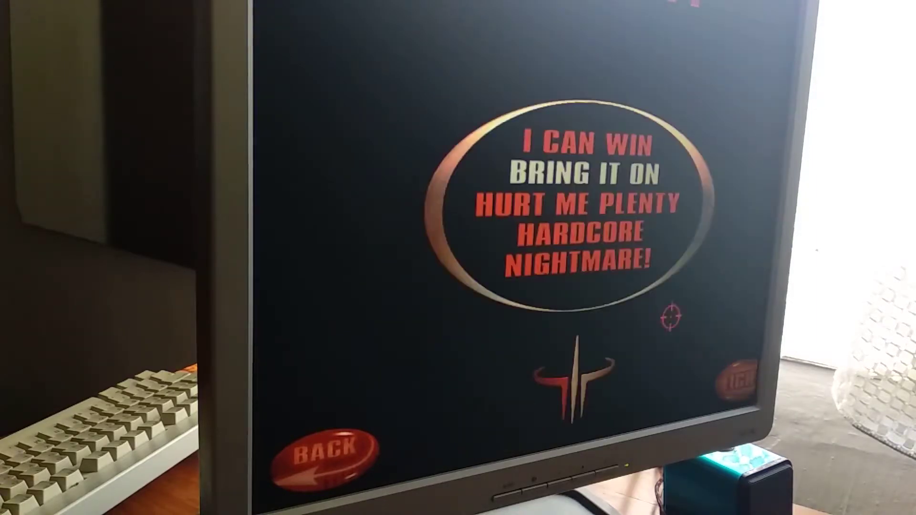
{"action": "left_click", "coordinate": [738, 376]}
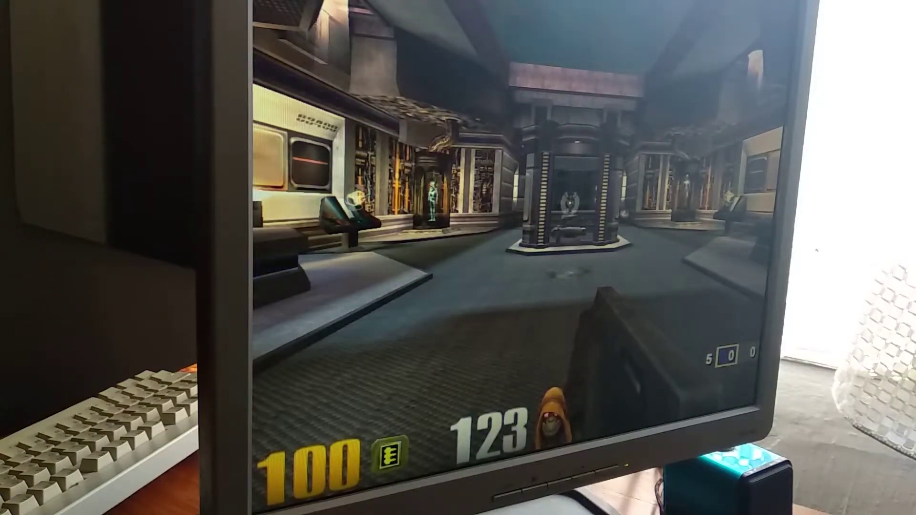
Move through the arena, picking up the Shotgun and an Armor Shard, toward Crash
{"action": "key", "text": "w"}
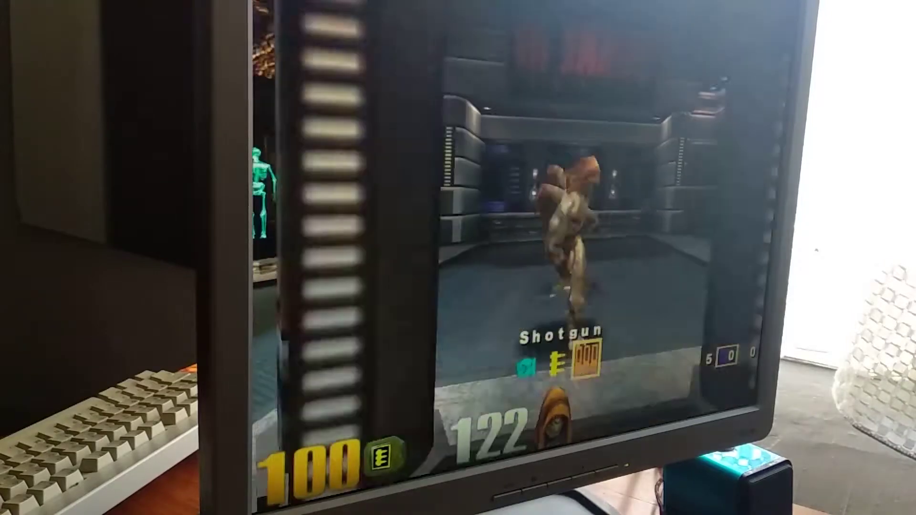
{"action": "key", "text": "w"}
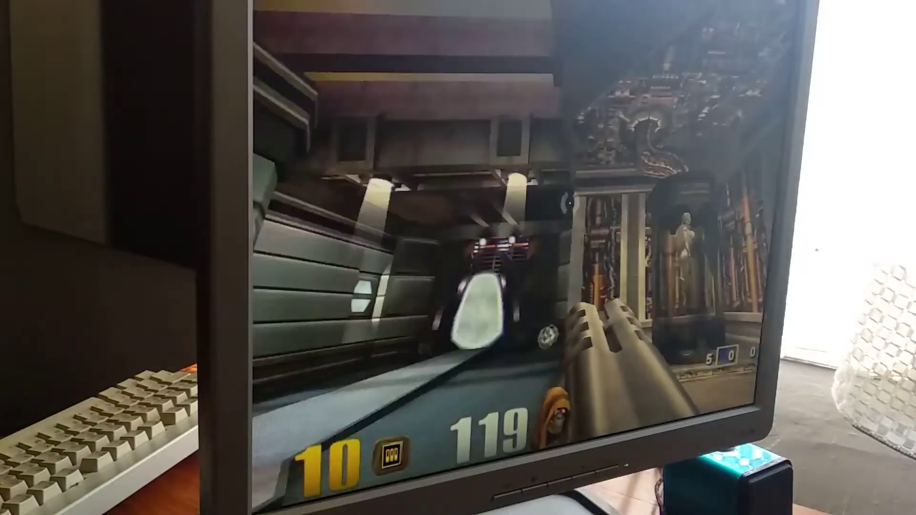
{"action": "key", "text": "w"}
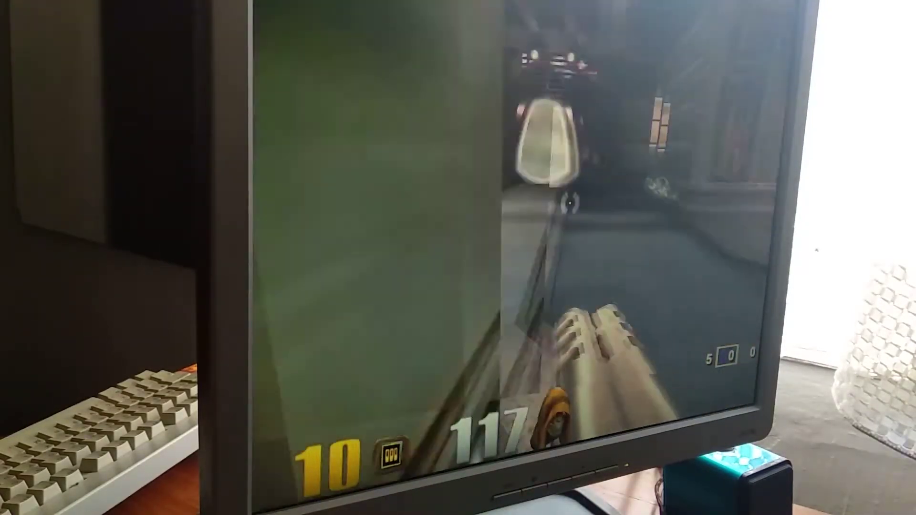
{"action": "key", "text": "w"}
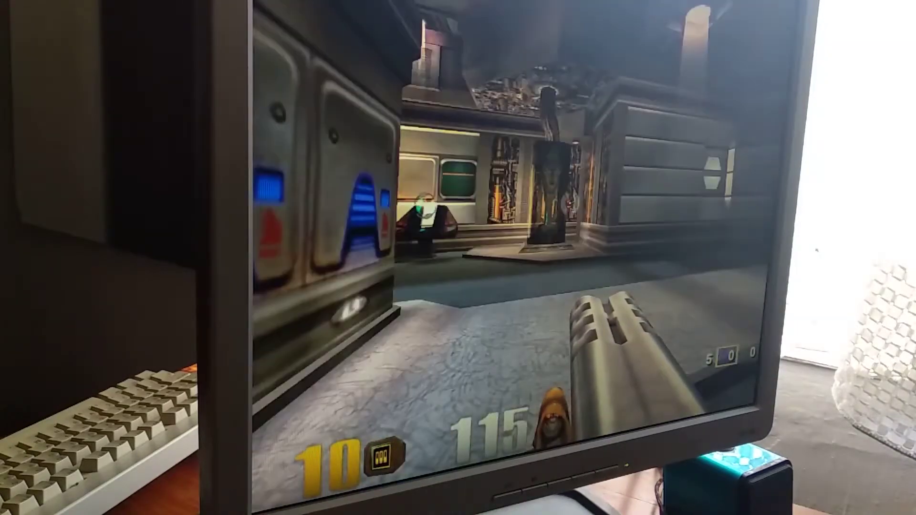
{"action": "key", "text": "w"}
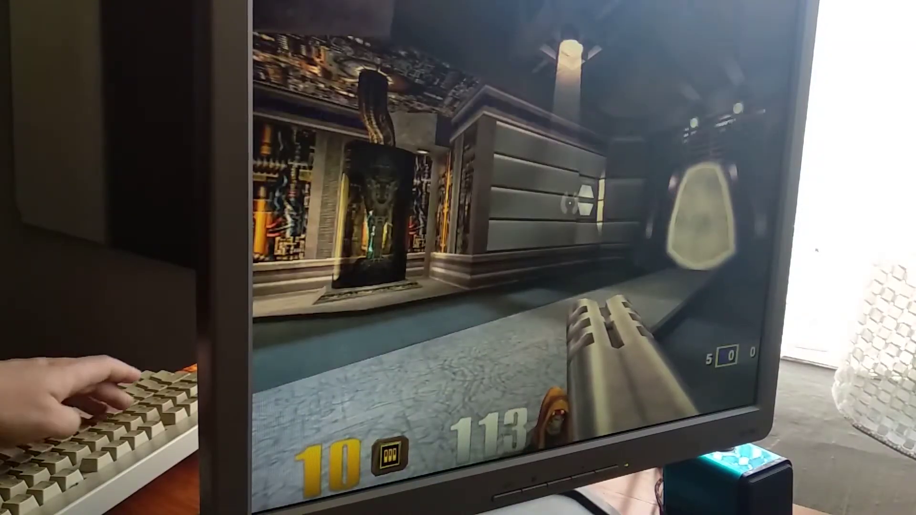
{"action": "key", "text": "w"}
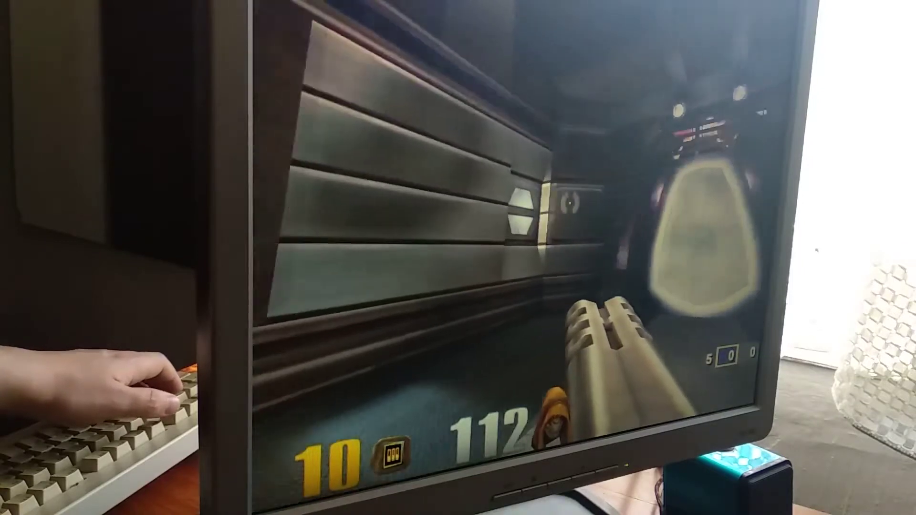
{"action": "key", "text": "w"}
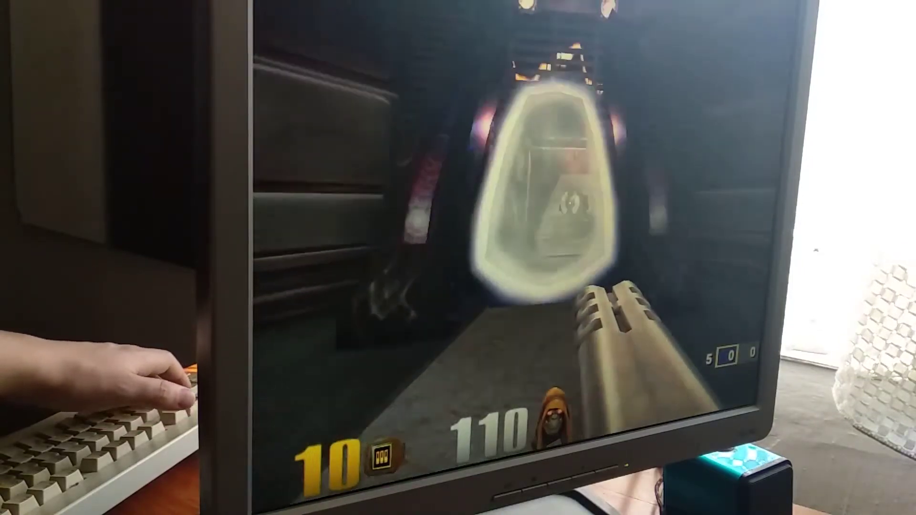
{"action": "key", "text": "w"}
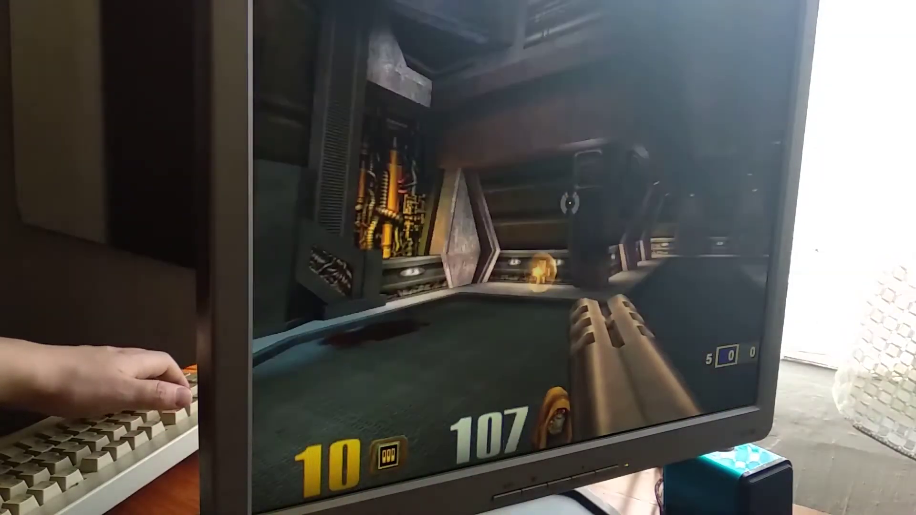
{"action": "key", "text": "w"}
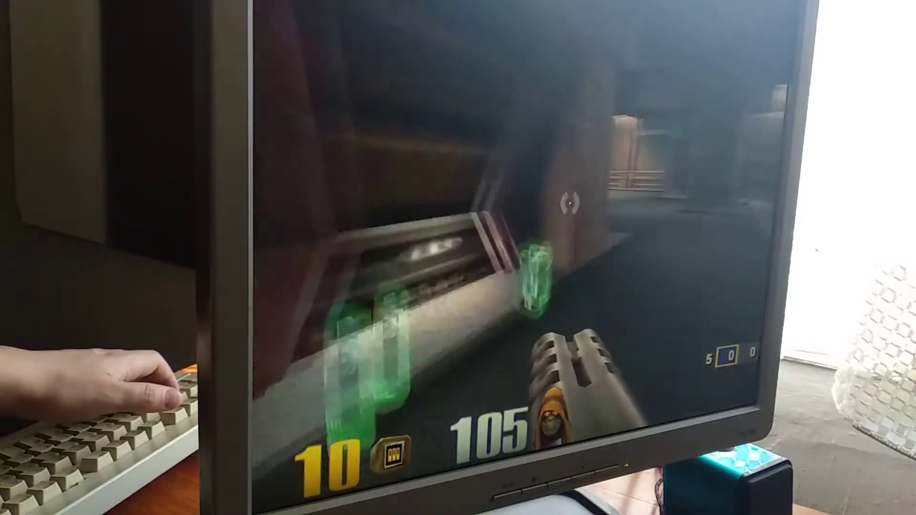
{"action": "key", "text": "w"}
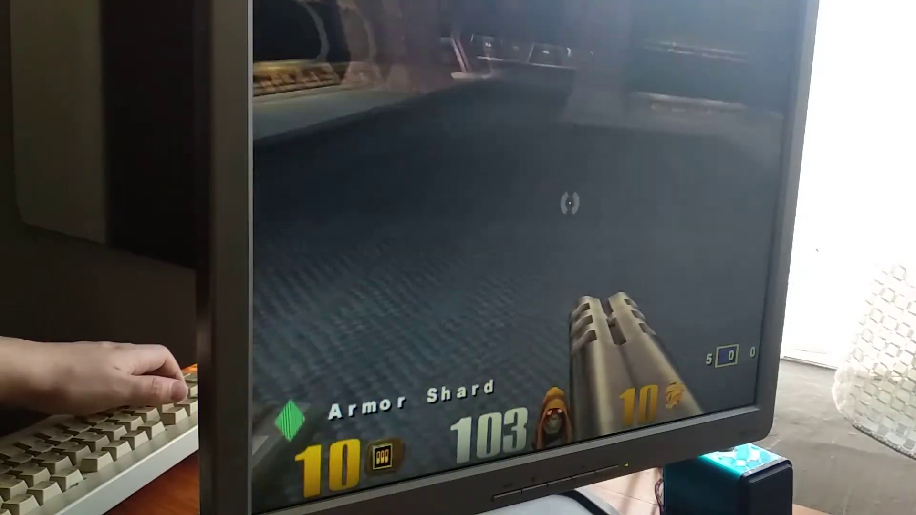
{"action": "key", "text": "w"}
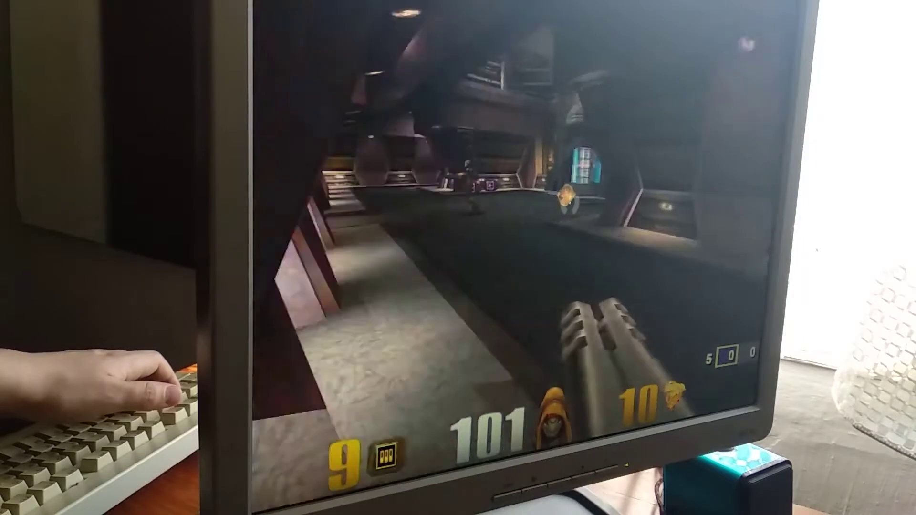
{"action": "key", "text": "w"}
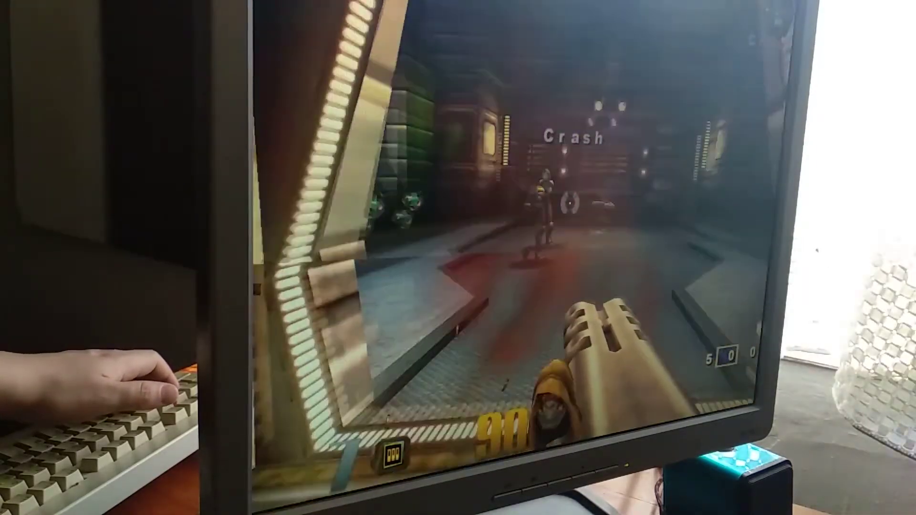
Frag the bot Crash and bring up the in-game menu
{"action": "left_click", "coordinate": [505, 218]}
{"action": "key", "text": "w"}
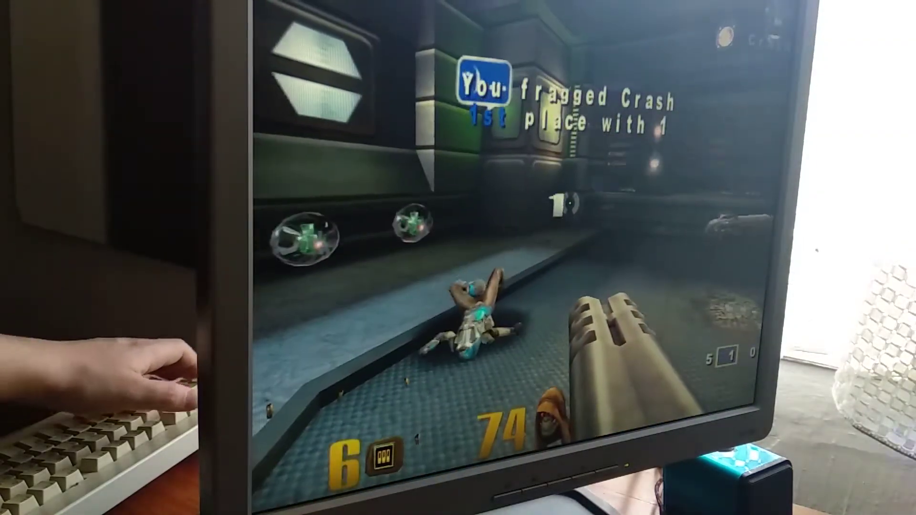
{"action": "key", "text": "Escape"}
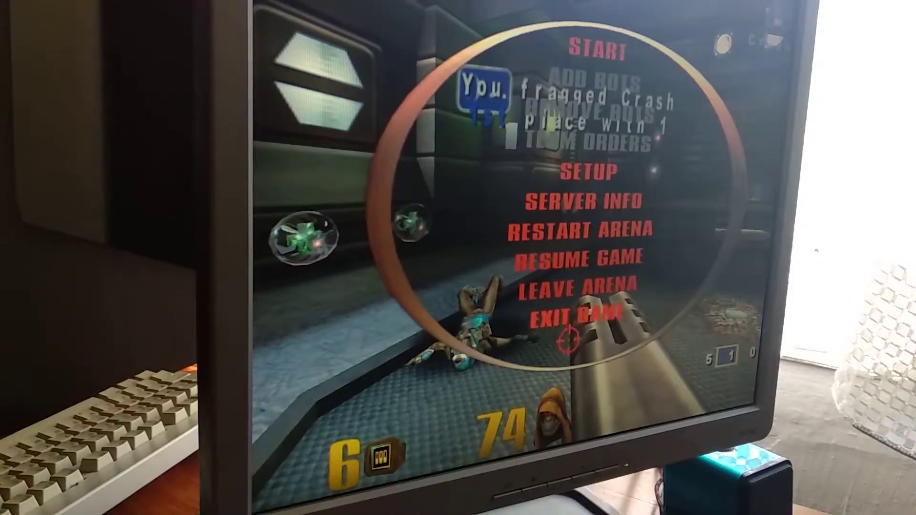
Exit Quake III to the desktop and refresh it with Frissítés
{"action": "left_click", "coordinate": [565, 296]}
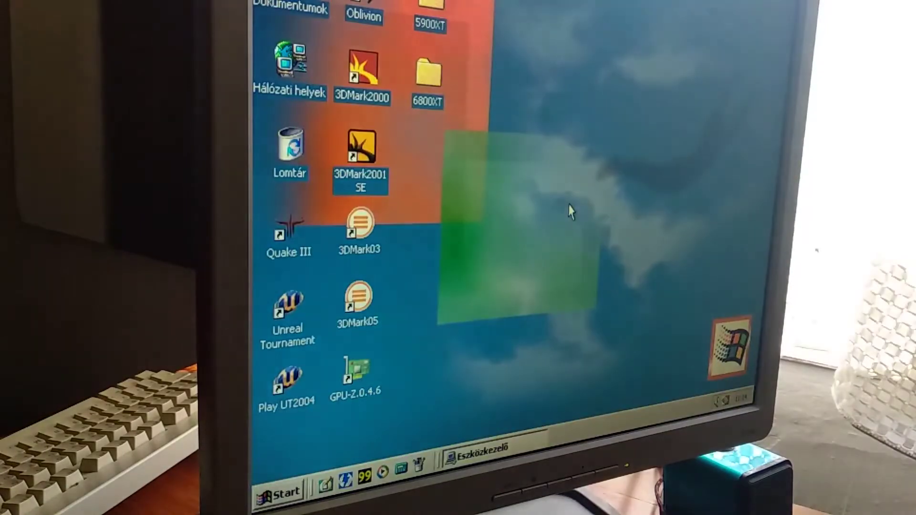
{"action": "right_click", "coordinate": [569, 207]}
{"action": "left_click", "coordinate": [571, 246]}
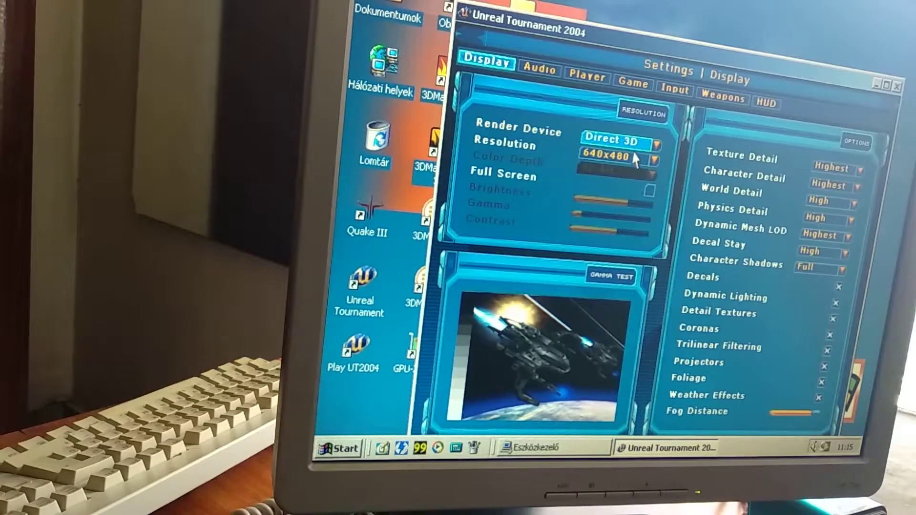
Choose a screen resolution in UT2004's display settings and return to the main menu
{"action": "left_click", "coordinate": [654, 160]}
{"action": "left_click", "coordinate": [597, 188]}
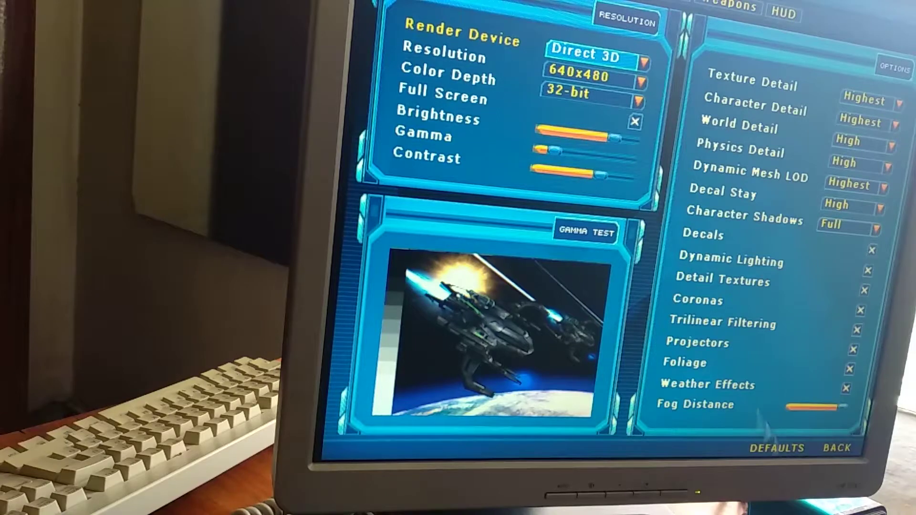
{"action": "left_click", "coordinate": [836, 448]}
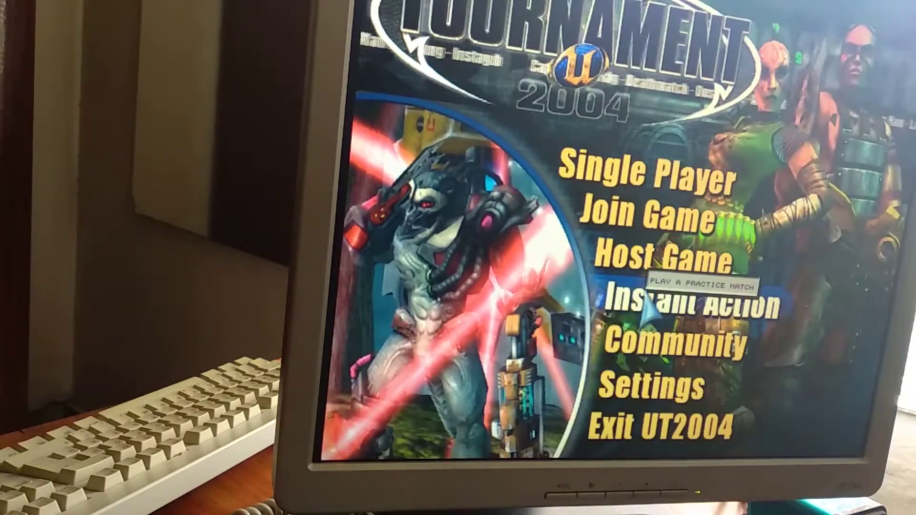
Start an Instant Action DeathMatch on DM-ANTALUS
{"action": "left_click", "coordinate": [691, 301]}
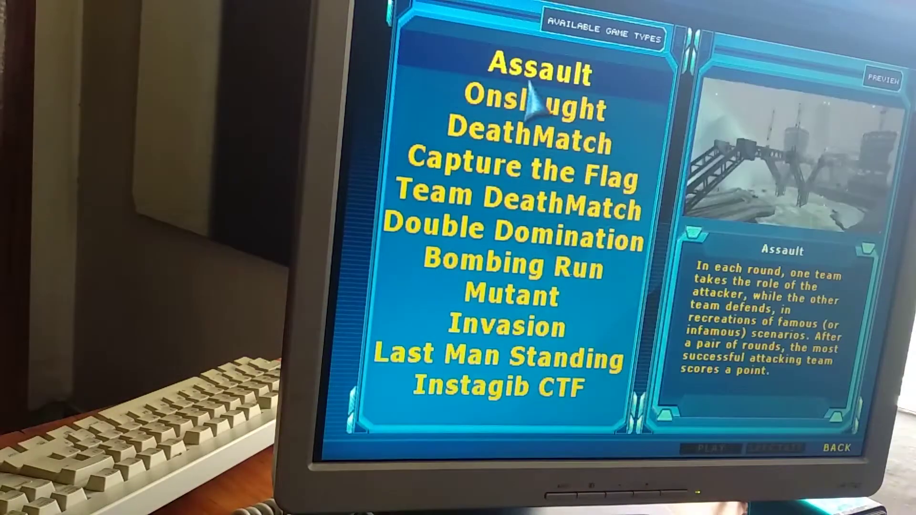
{"action": "double_click", "coordinate": [533, 143]}
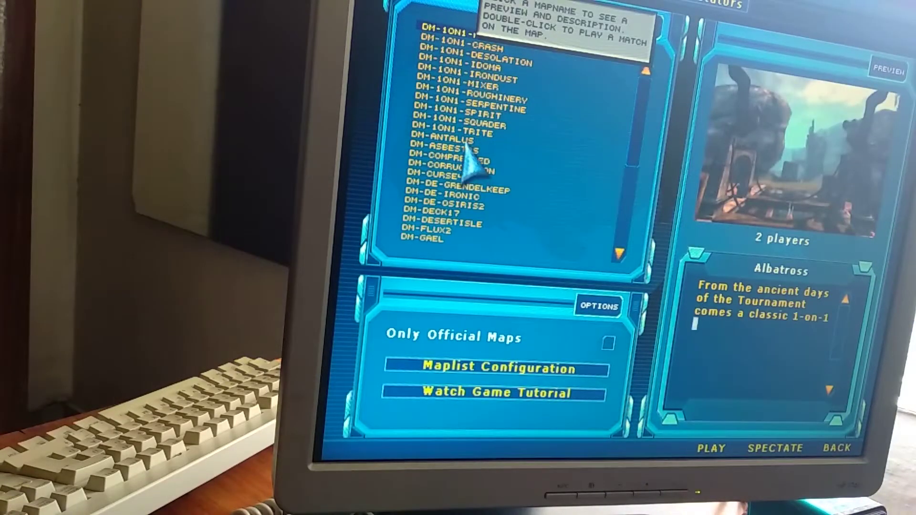
{"action": "left_click", "coordinate": [451, 140]}
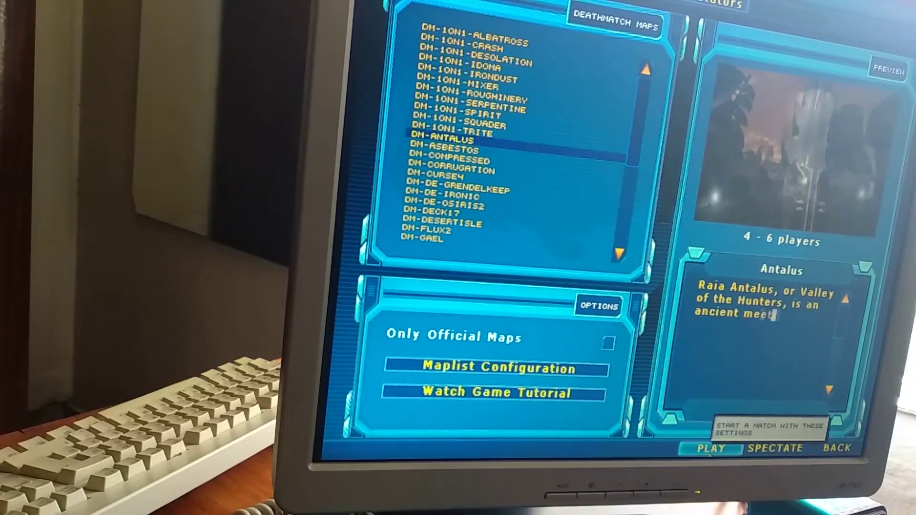
{"action": "left_click", "coordinate": [709, 448]}
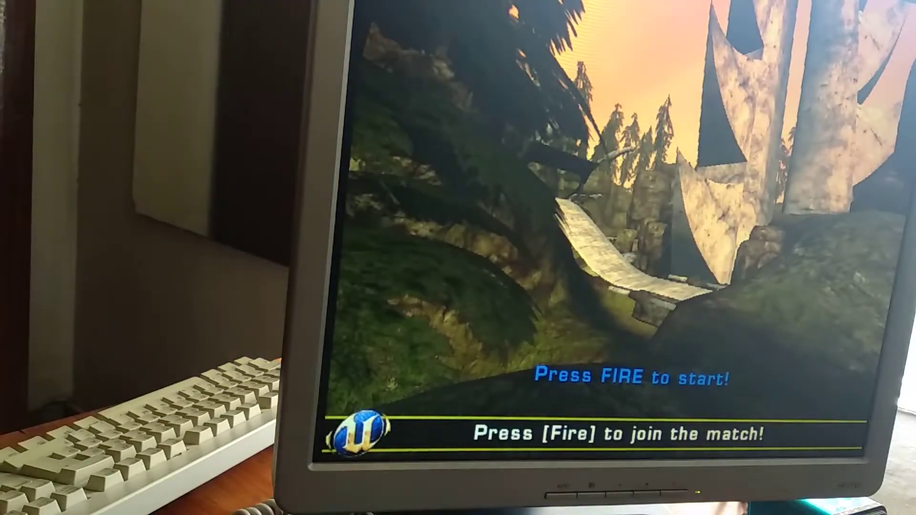
Join the Antalus match and turn on the FPS counter with the console command STAT FPS
{"action": "left_click", "coordinate": [602, 258]}
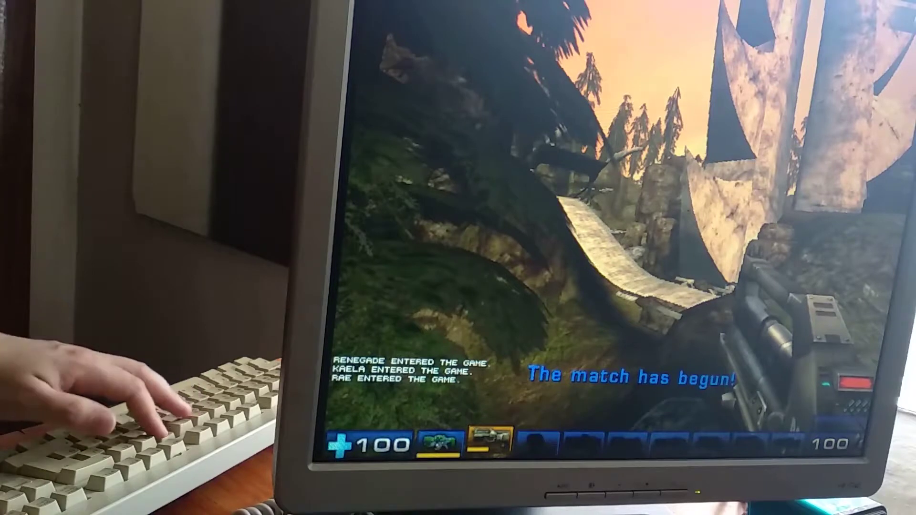
{"action": "key", "text": "grave"}
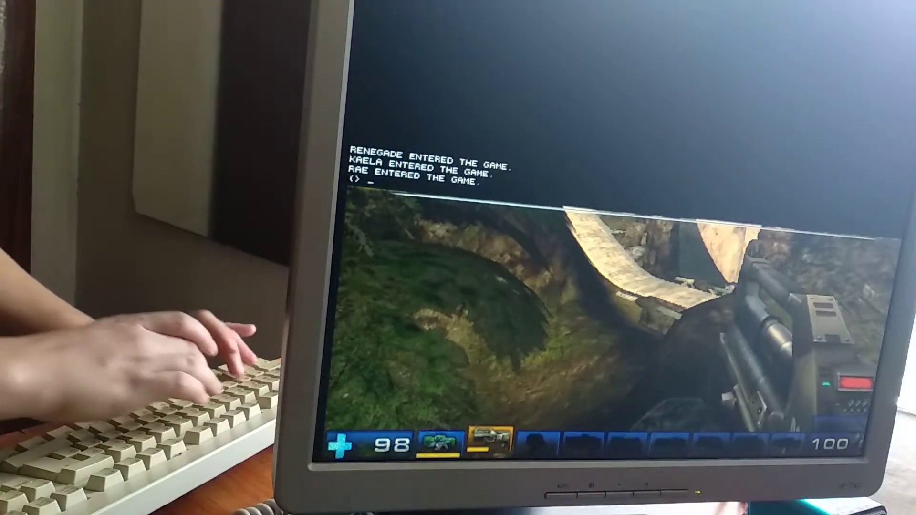
{"action": "type", "text": "STAT FPS"}
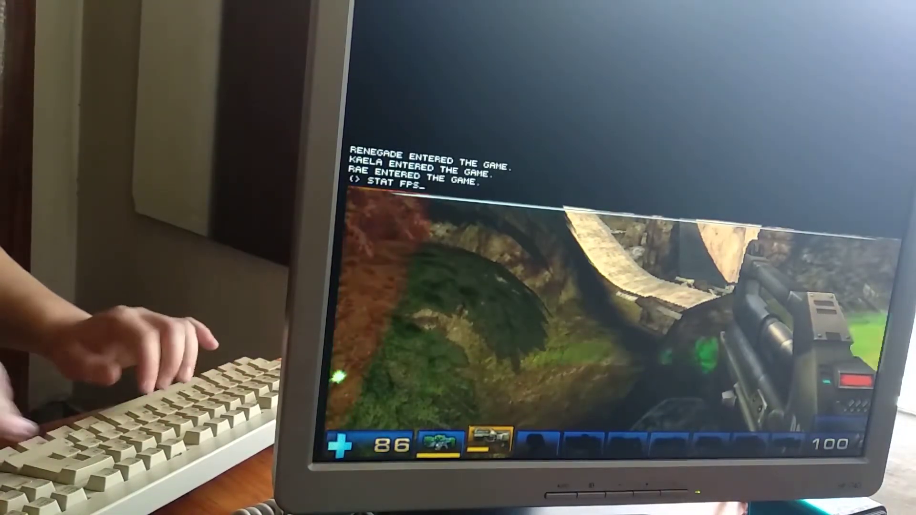
{"action": "key", "text": "Return"}
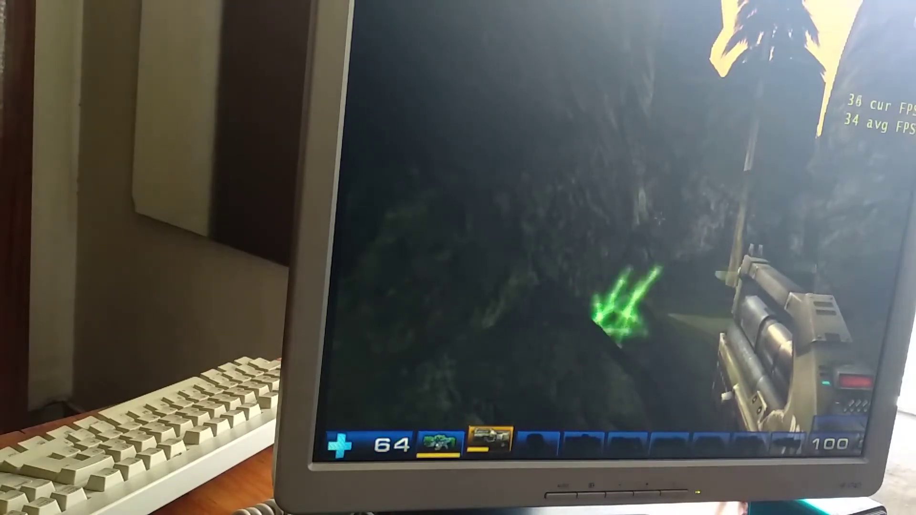
Move through the Antalus cave and fire at an incoming enemy
{"action": "key", "text": "Left"}
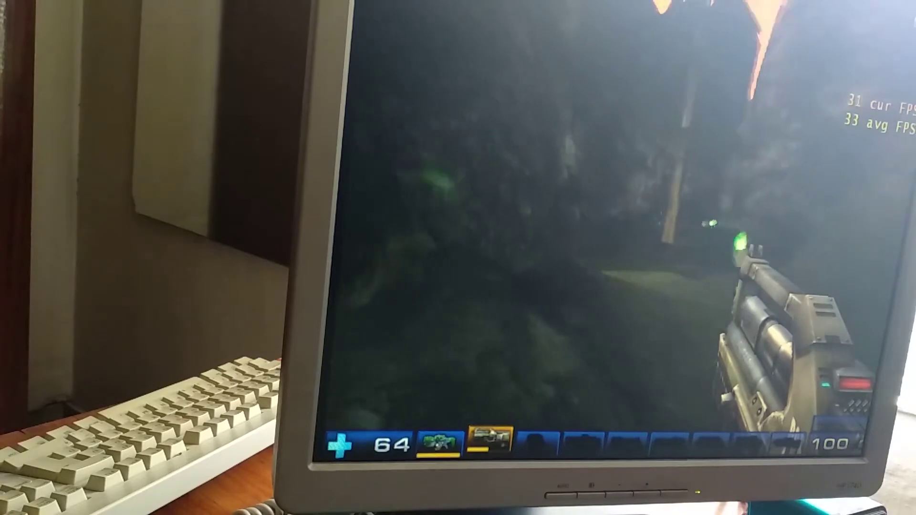
{"action": "key", "text": "Right"}
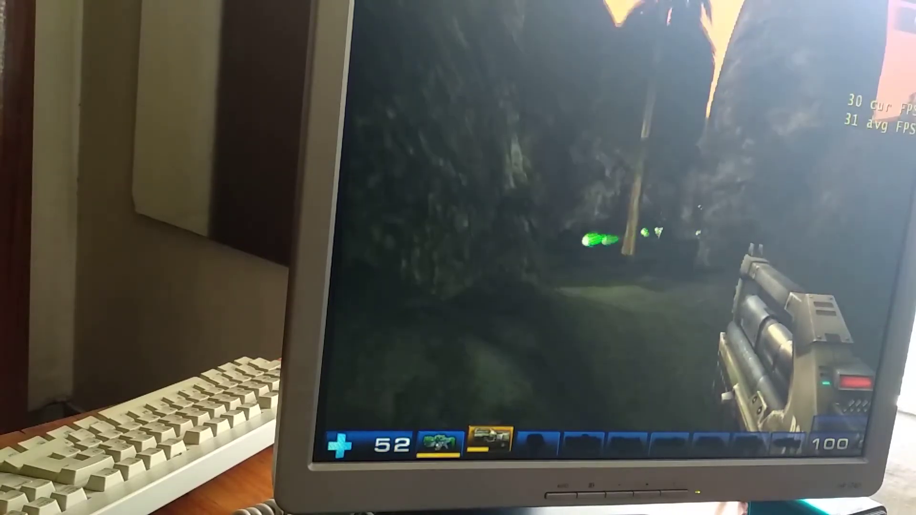
Fight the bots until Kaela kills you, then respawn with full health
{"action": "left_click", "coordinate": [602, 237]}
{"action": "left_click_drag", "start_coordinate": [601, 236], "coordinate": [602, 237]}
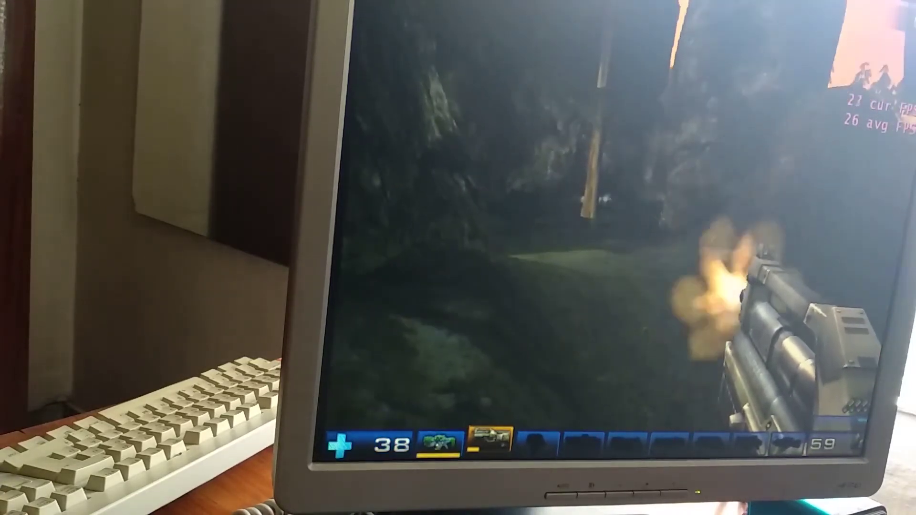
{"action": "key", "text": "Up"}
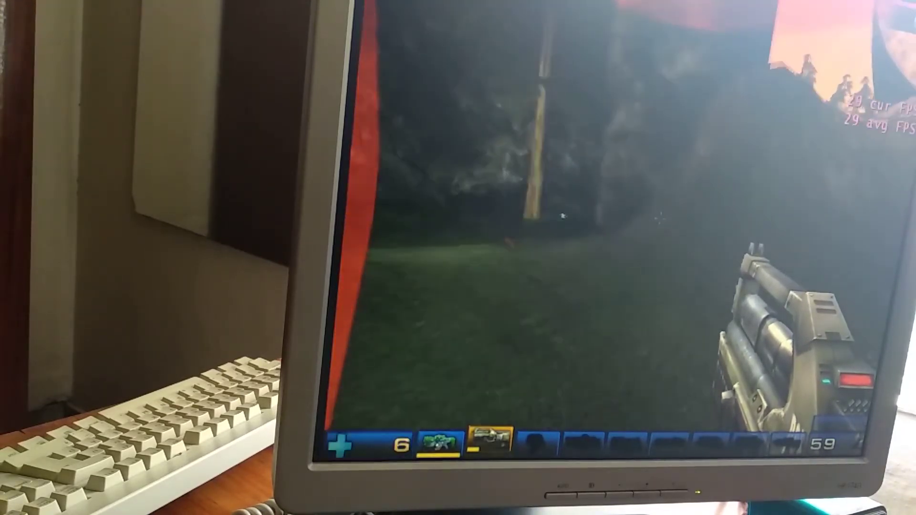
{"action": "left_click_drag", "start_coordinate": [601, 236], "coordinate": [602, 236]}
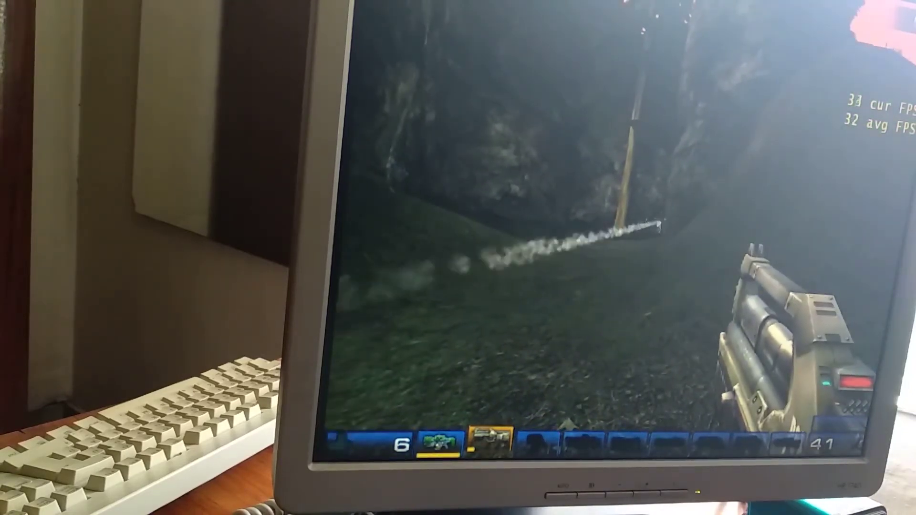
{"action": "left_click", "coordinate": [602, 236]}
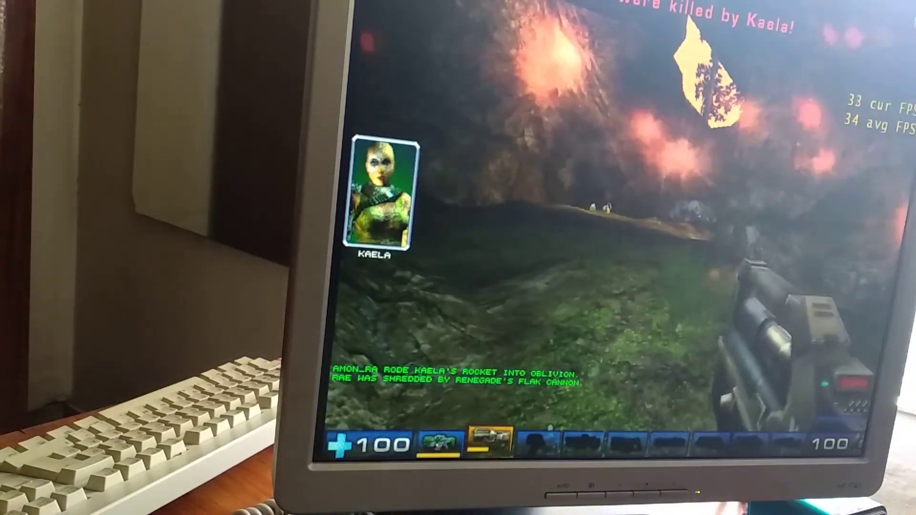